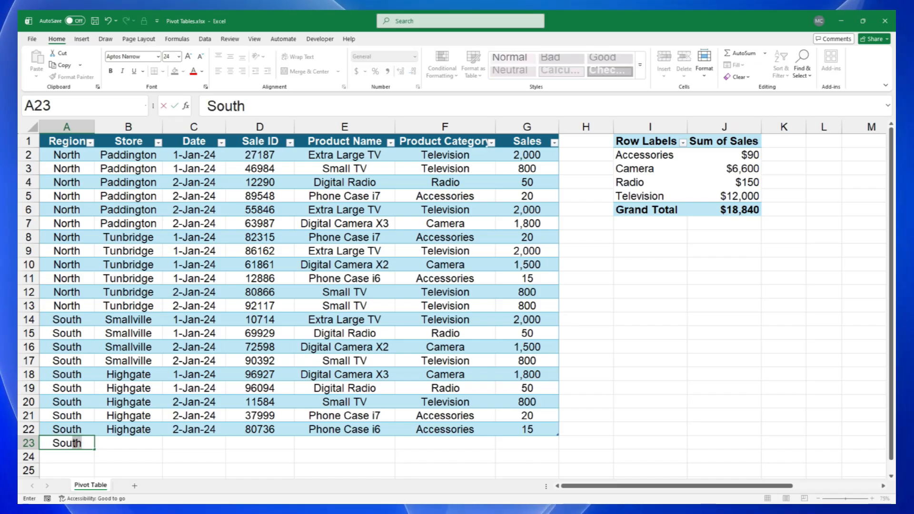
Step: Complete the new row 23 record: store Highgate, date 2-Jan-24, the sale ID, product PC, category Computers and sales 2000
key("Tab")
type("Highgate")
key("Tab")
type("2-Jan-24")
key("Tab")
type("85756")
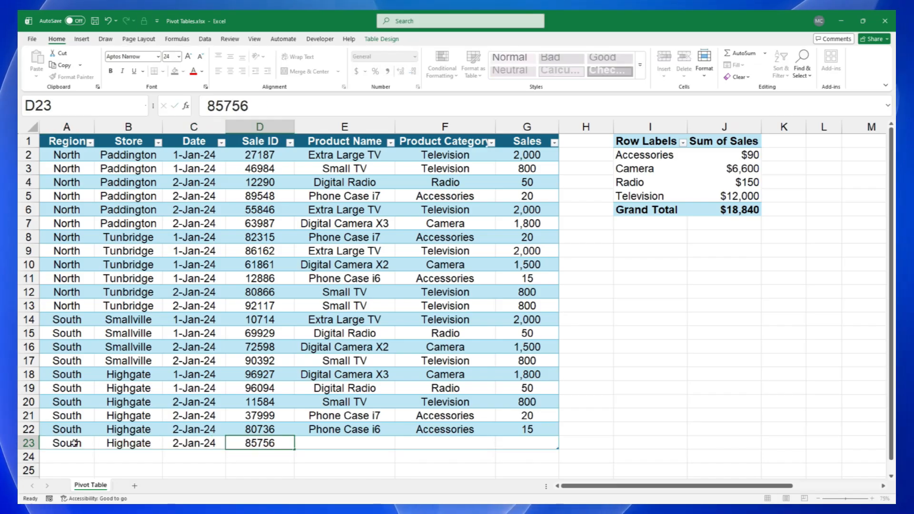
key("Tab")
type("PC\tComputers")
key("Tab")
type("2000")
key("Return")
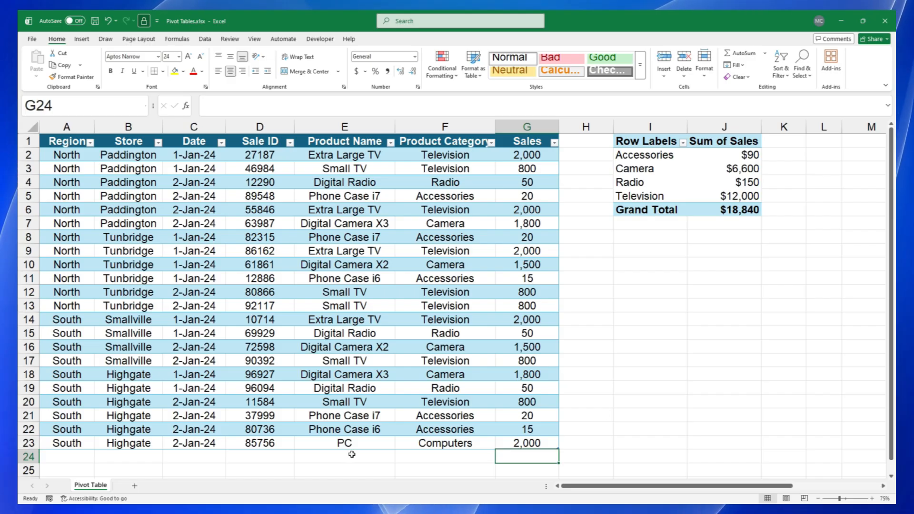
Step: Refresh the PivotTable so that it includes the newly added sales record
right_click(675, 169)
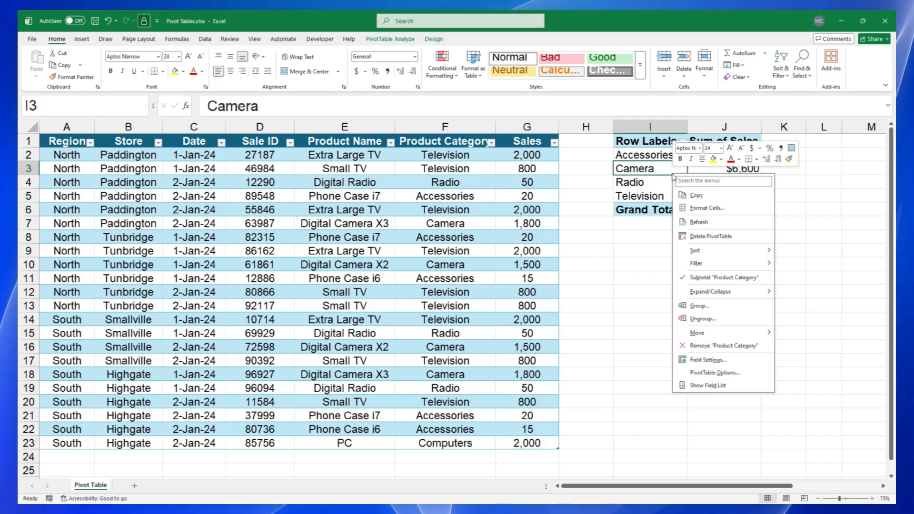
left_click(700, 226)
left_click(661, 278)
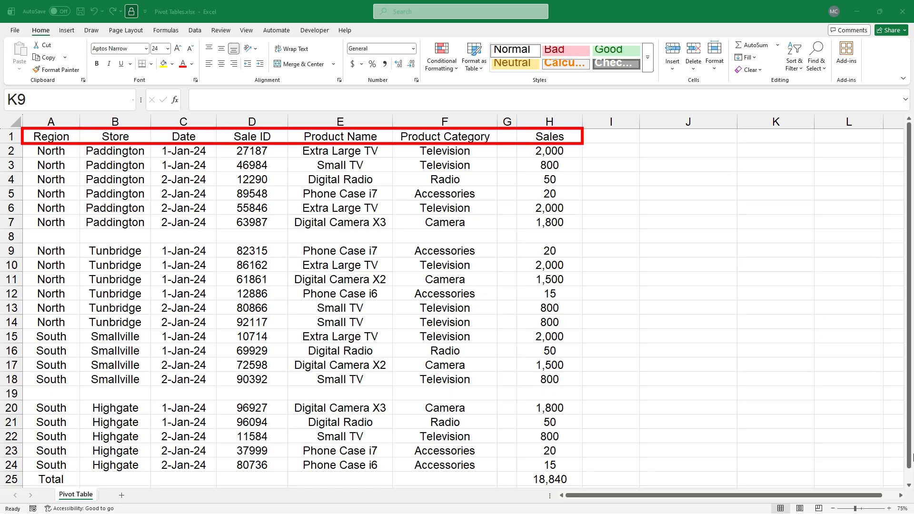
double_click(313, 189)
left_click(313, 190)
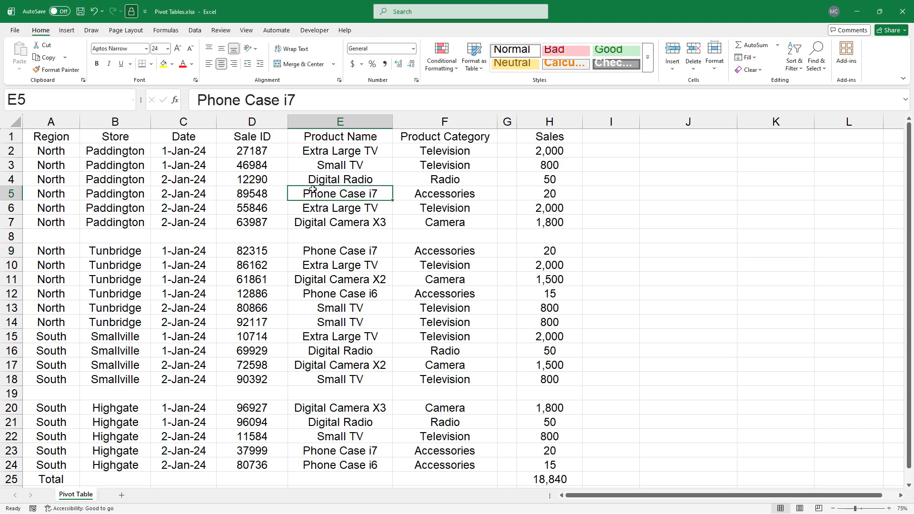
key("ctrl+t")
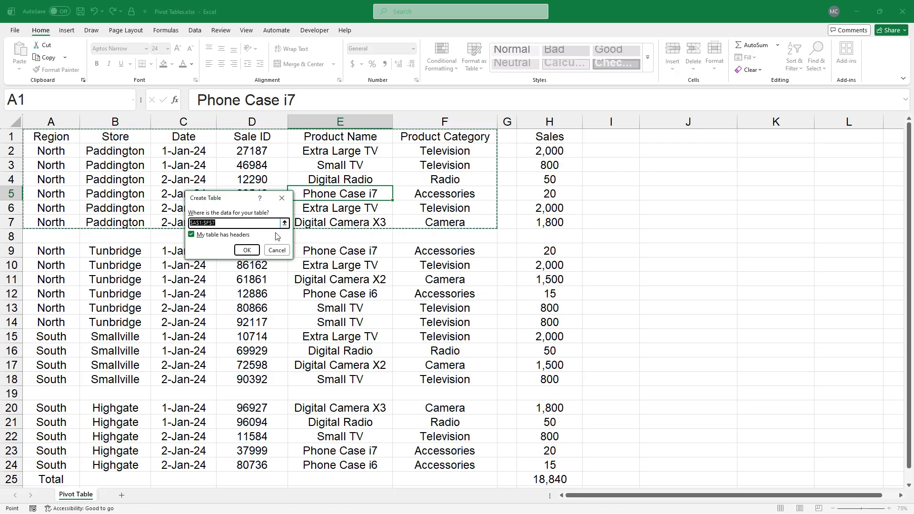
left_click(276, 251)
Step: Delete the empty column G and the two blank rows inside the sales data
left_click(508, 122)
key("ctrl+minus")
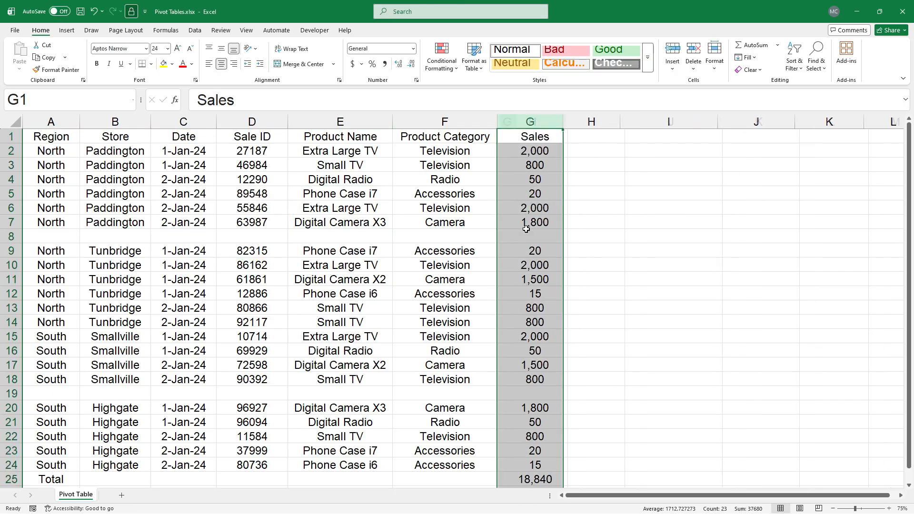
left_click(9, 237)
right_click(9, 236)
left_click(28, 332)
right_click(9, 379)
left_click(28, 292)
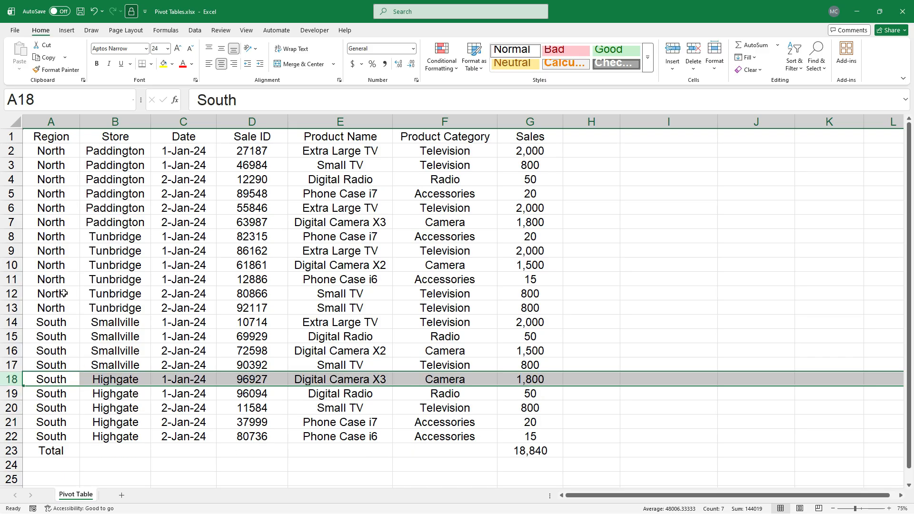
Step: Delete the Total row below the sales records
left_click(8, 451)
right_click(9, 450)
left_click(28, 386)
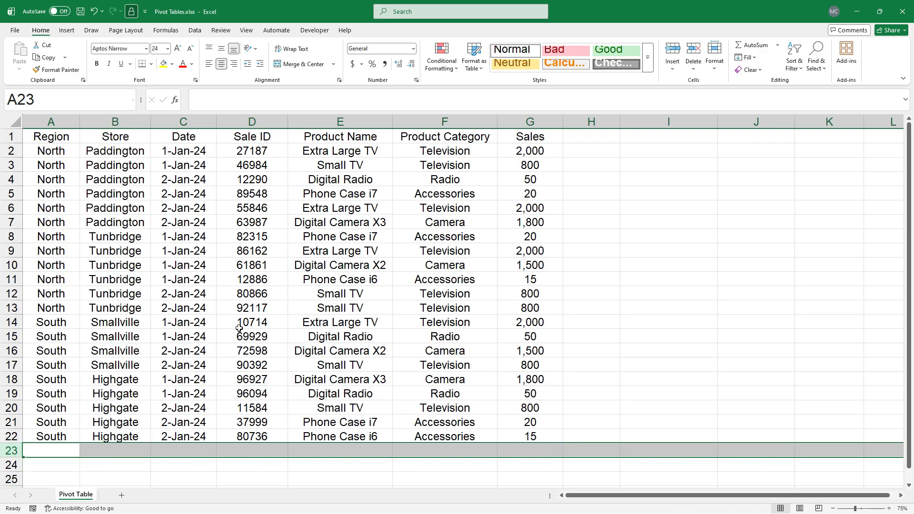
Step: Convert the cleaned sales data in A1:G22 into an Excel table with headers
left_click(293, 222)
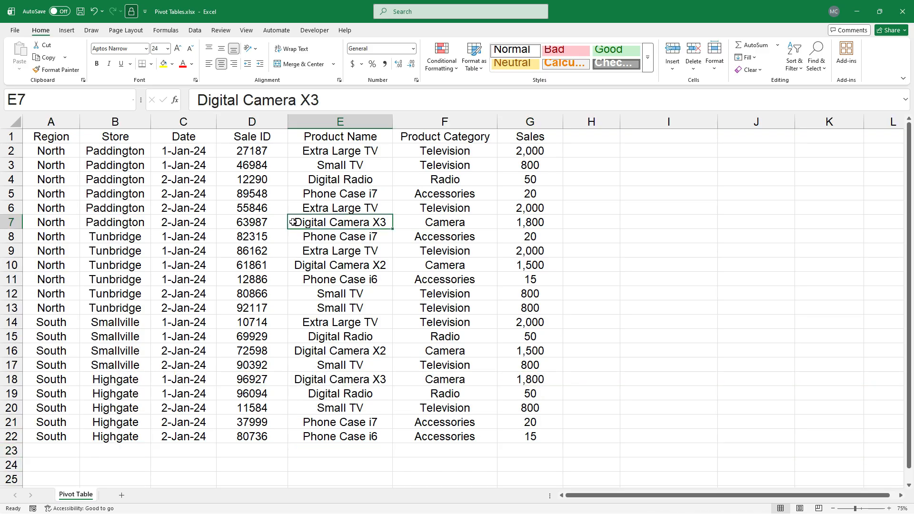
key("ctrl+t")
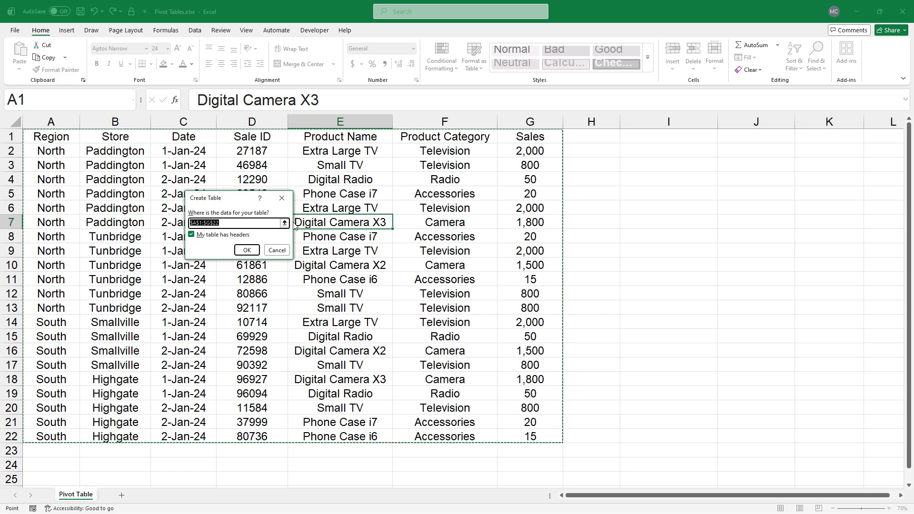
left_click(246, 249)
left_click(626, 64)
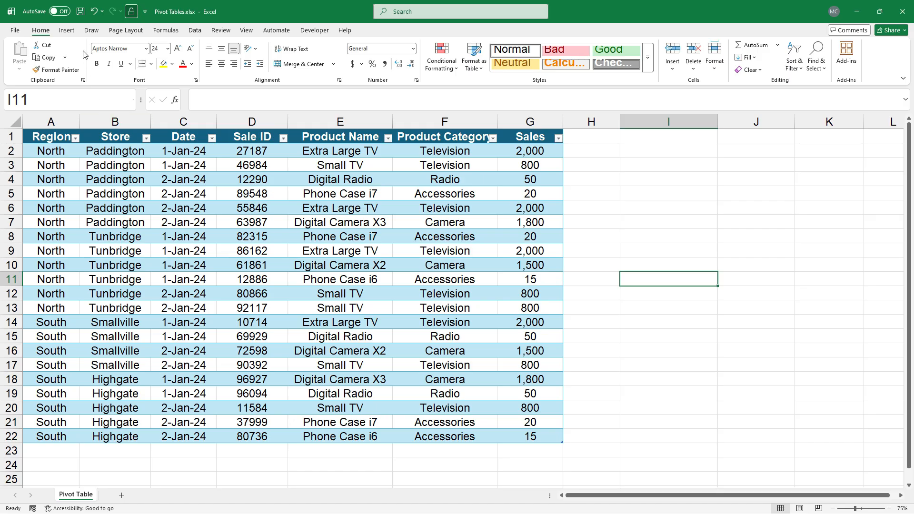
Step: Start inserting a PivotTable from a table or range, using the whole sales table (Table1) as its source
left_click(67, 30)
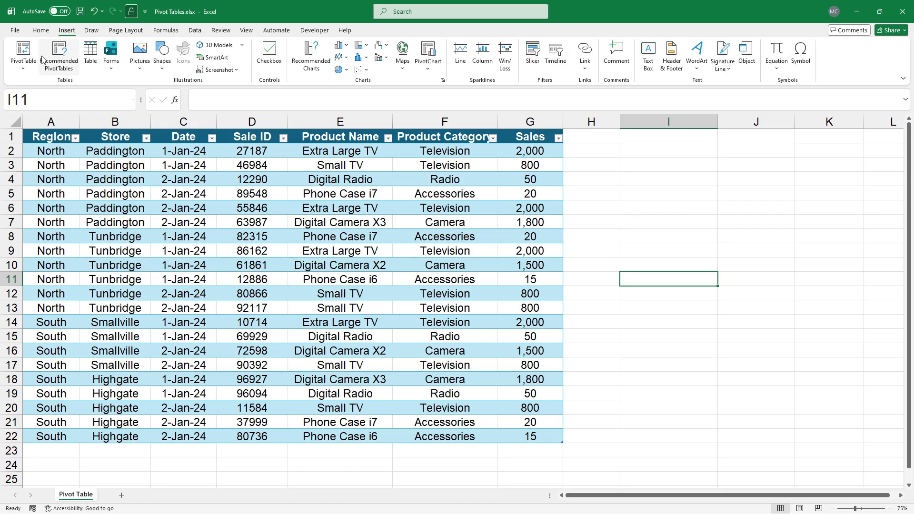
left_click(26, 70)
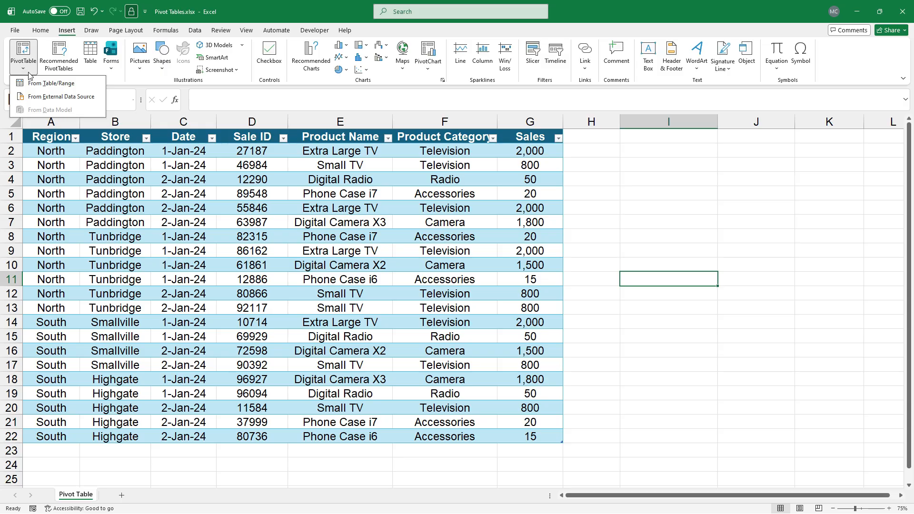
left_click(74, 84)
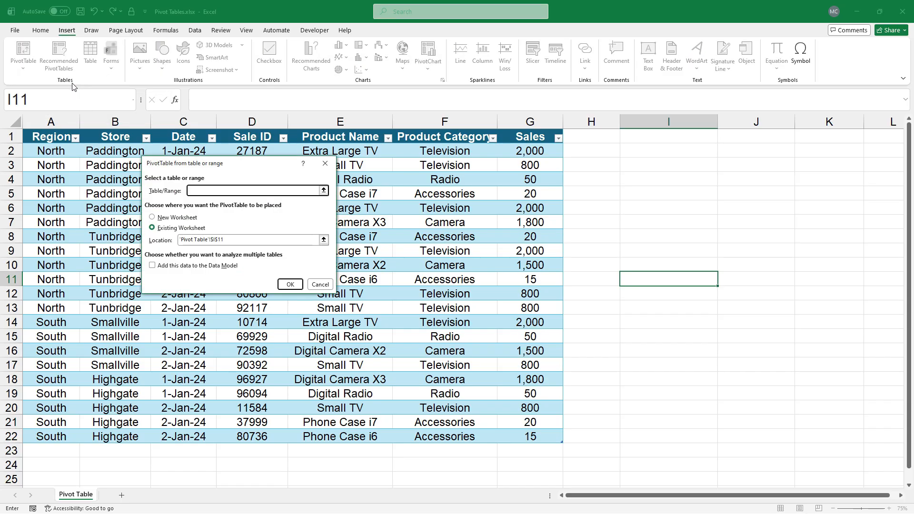
left_click(323, 190)
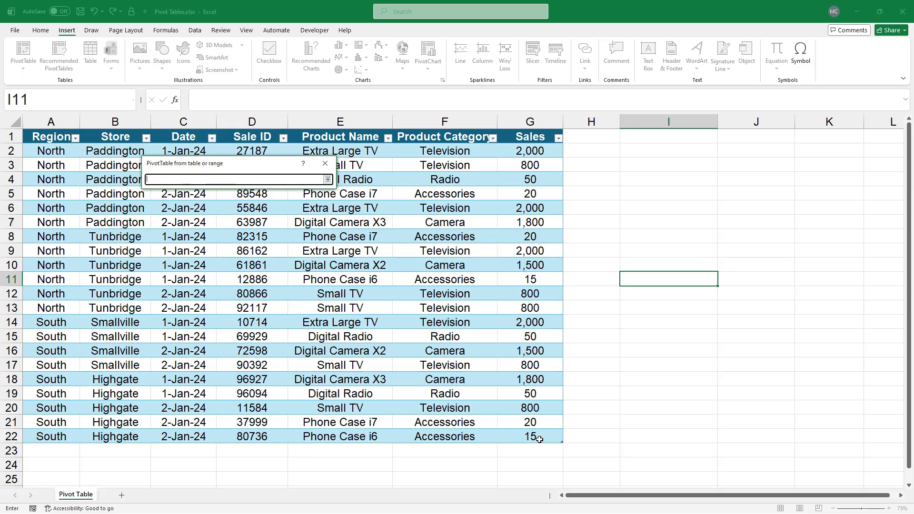
left_click_drag(539, 438, 59, 138)
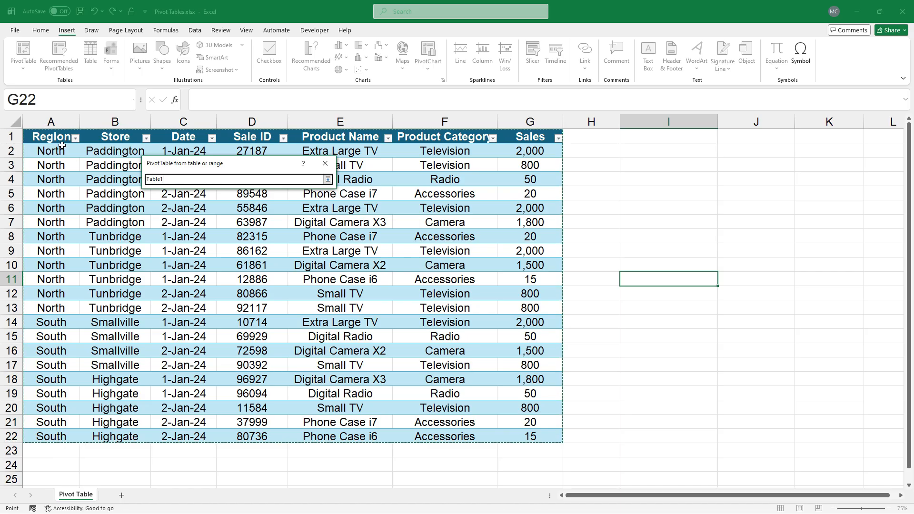
left_click(328, 179)
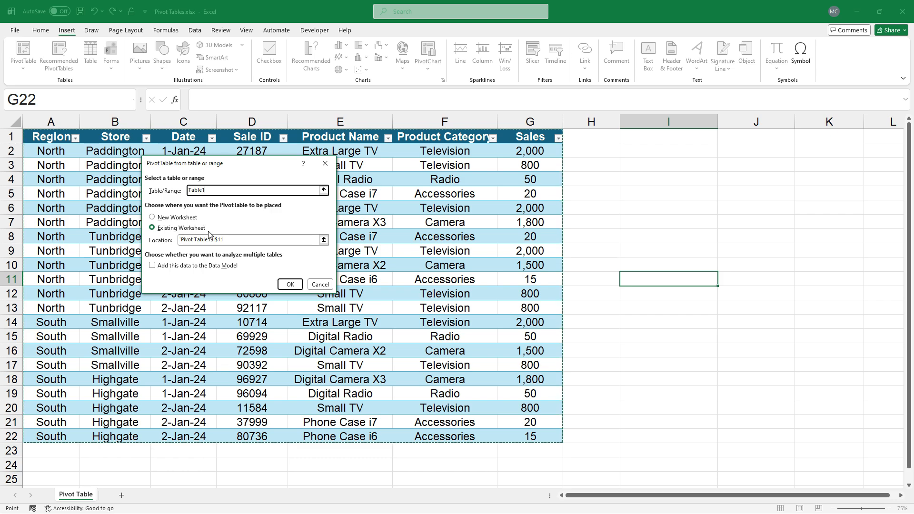
Step: Set the PivotTable's location to cell I1 of the existing worksheet and create it
left_click(324, 242)
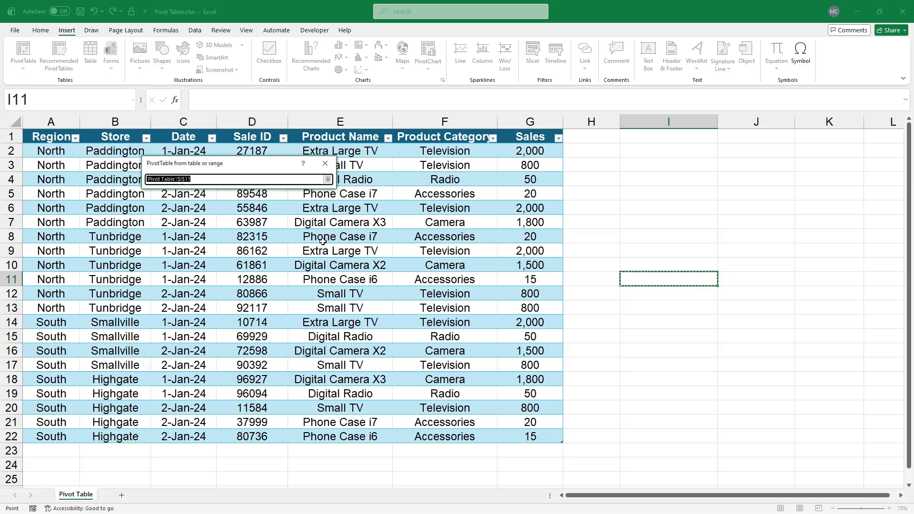
left_click(650, 138)
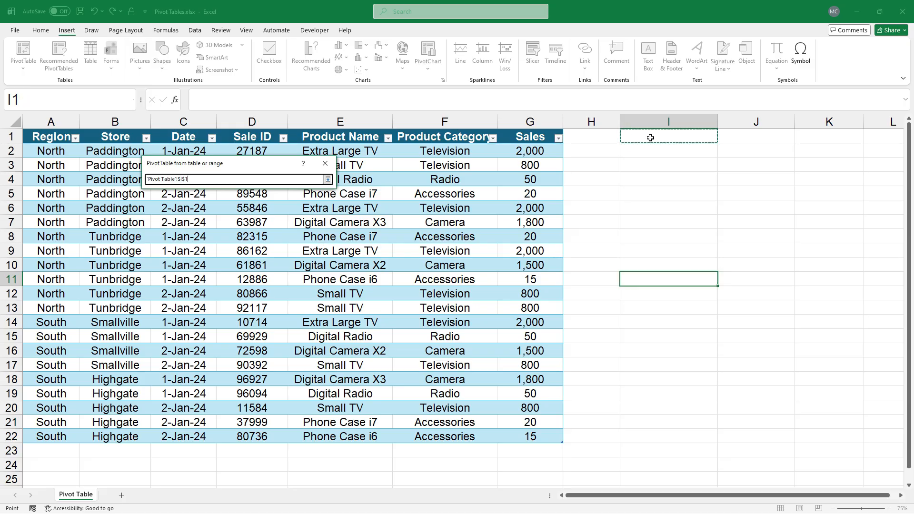
left_click(328, 180)
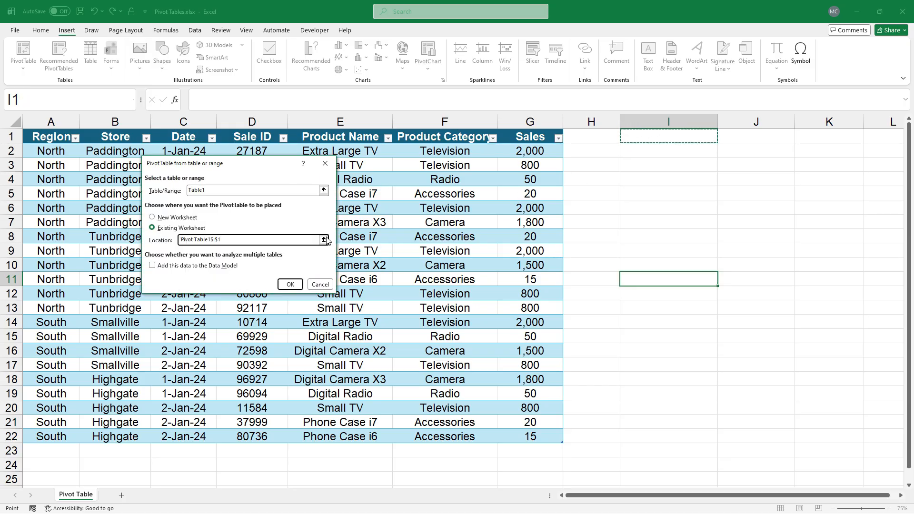
left_click(290, 283)
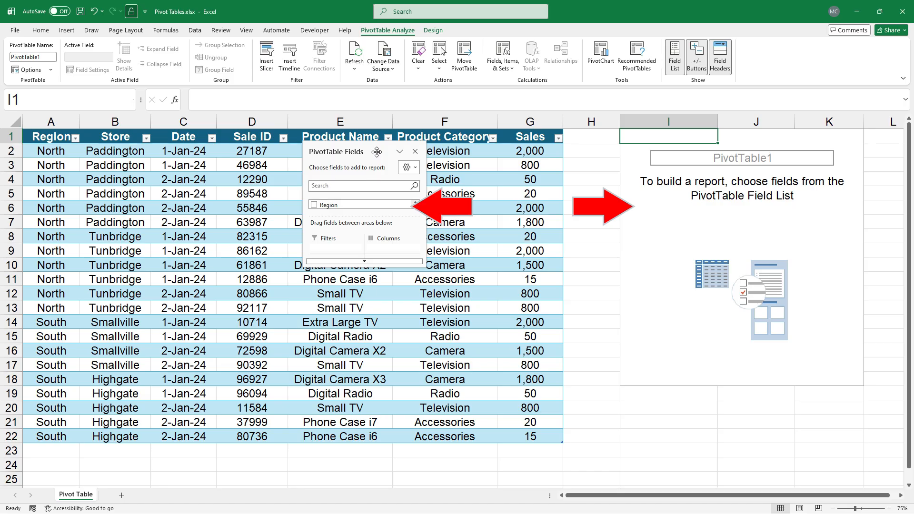
Step: Enlarge the PivotTable Fields pane to show all four areas and reposition it over the source data
left_click_drag(377, 151, 307, 184)
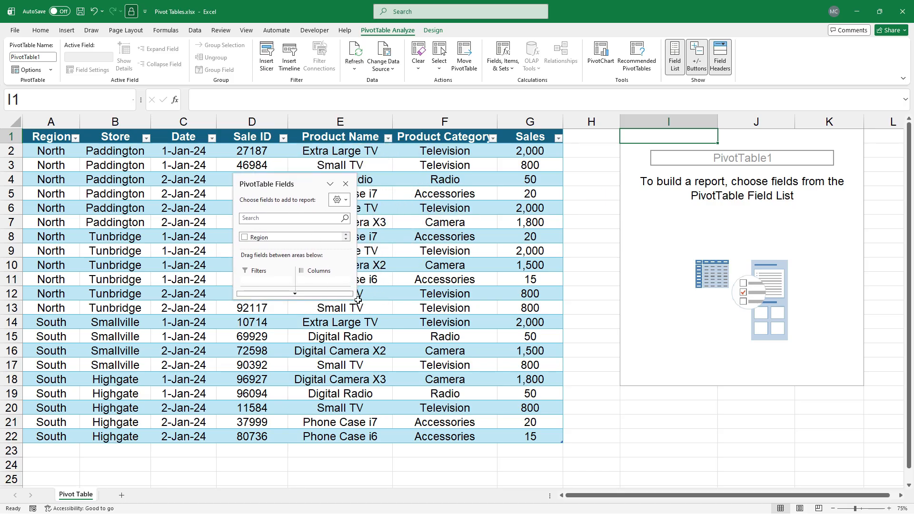
left_click_drag(355, 297, 492, 387)
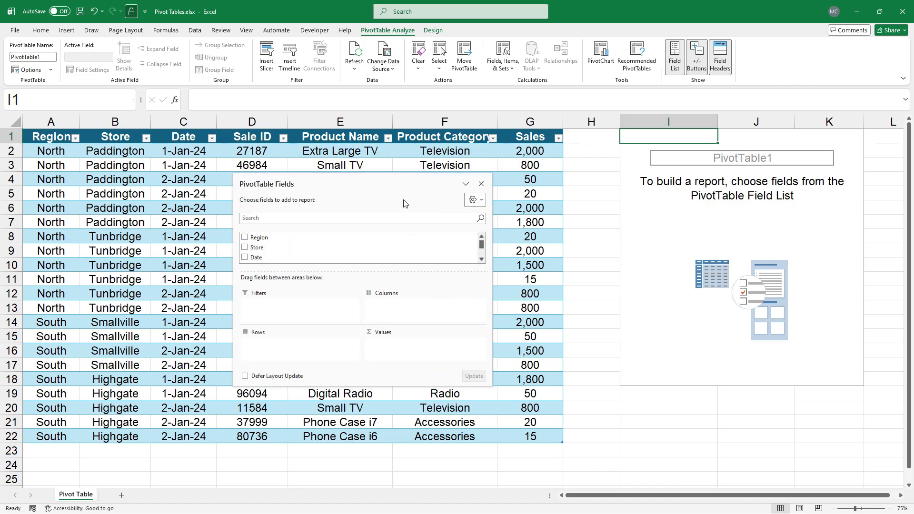
left_click_drag(393, 183, 278, 171)
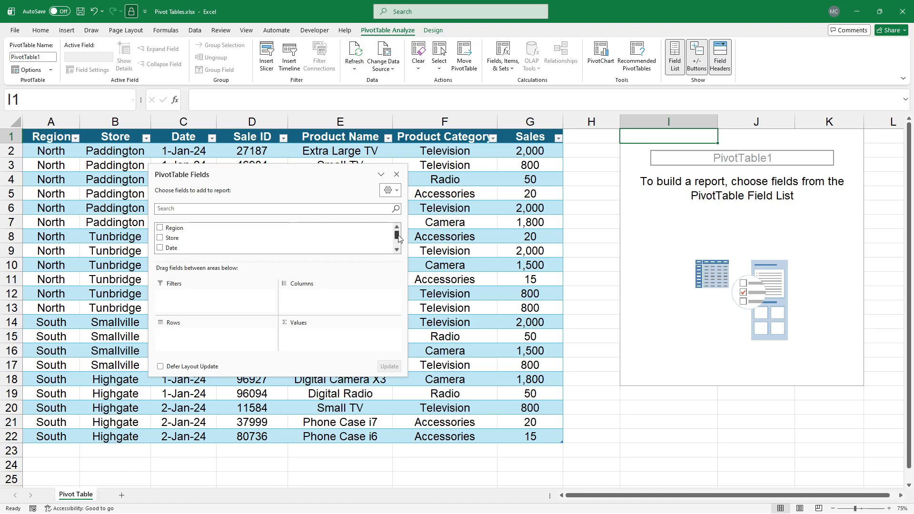
Step: Add Sales to the PivotTable's values and Product Category to its rows
left_click_drag(398, 238, 398, 244)
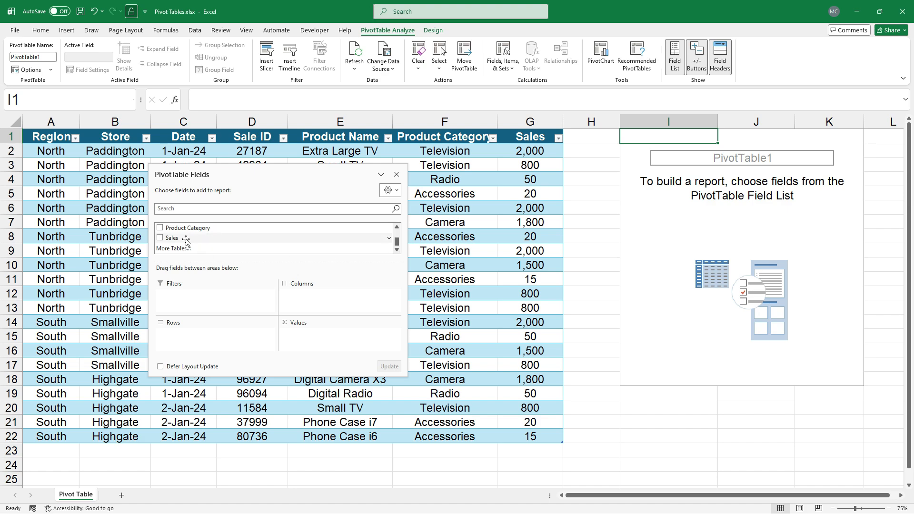
left_click(160, 238)
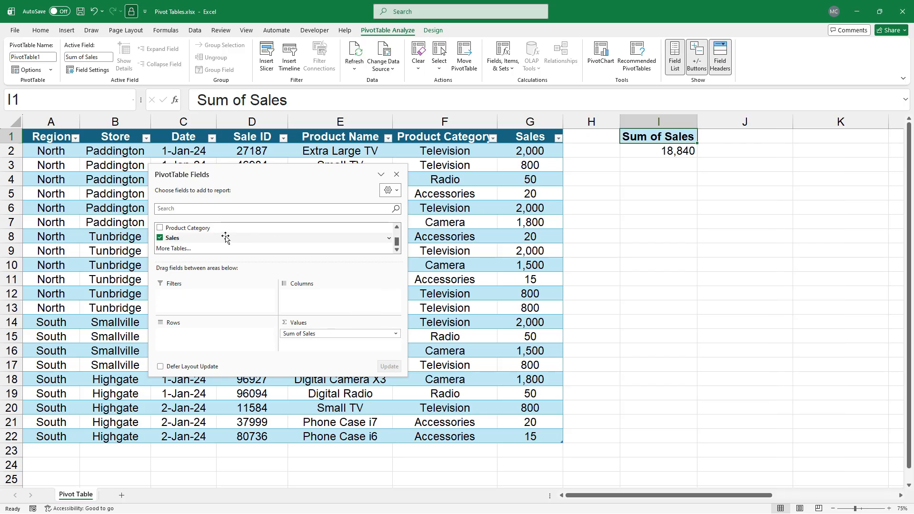
left_click(161, 228)
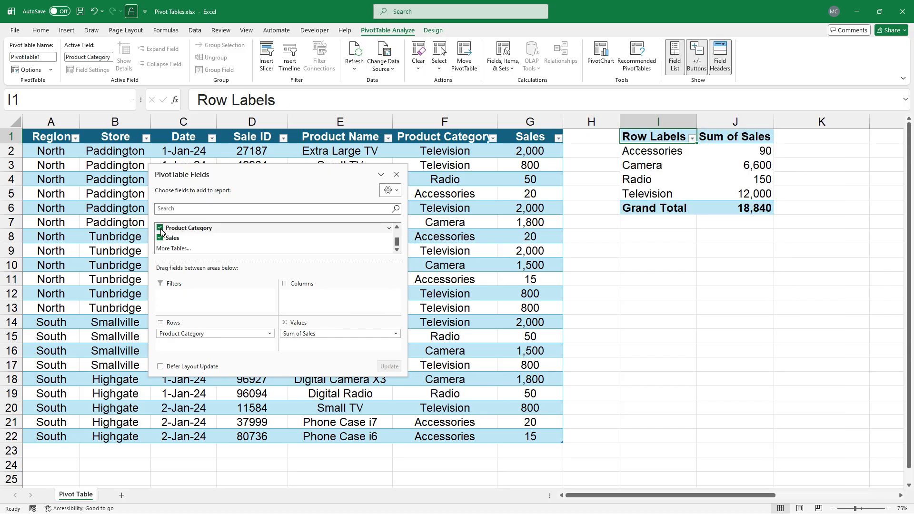
left_click_drag(209, 333, 237, 332)
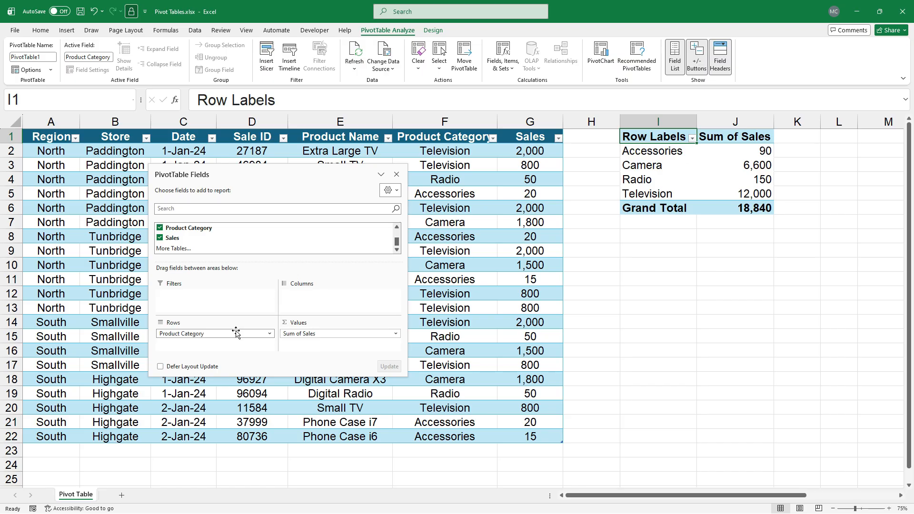
Step: Add the Product Name field beneath Product Category in the PivotTable rows and remove it again
scroll(399, 242, "up", 2)
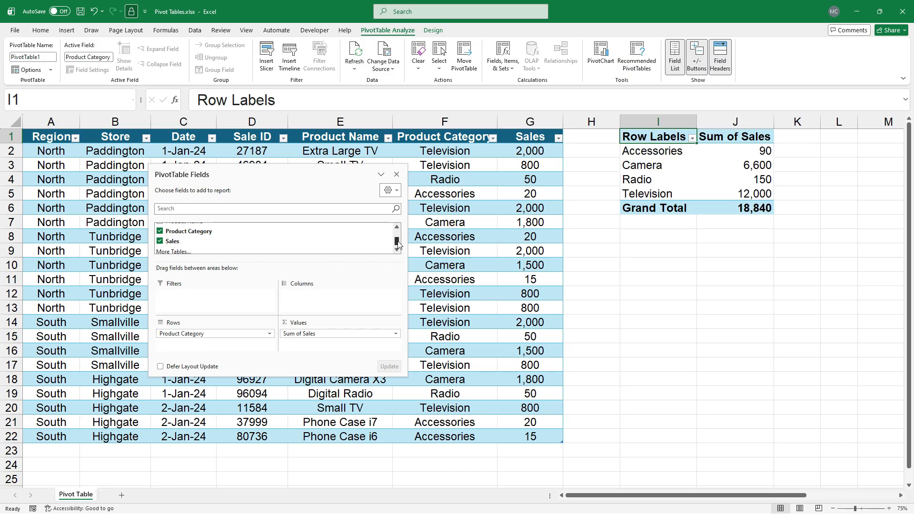
scroll(398, 243, "up", 1)
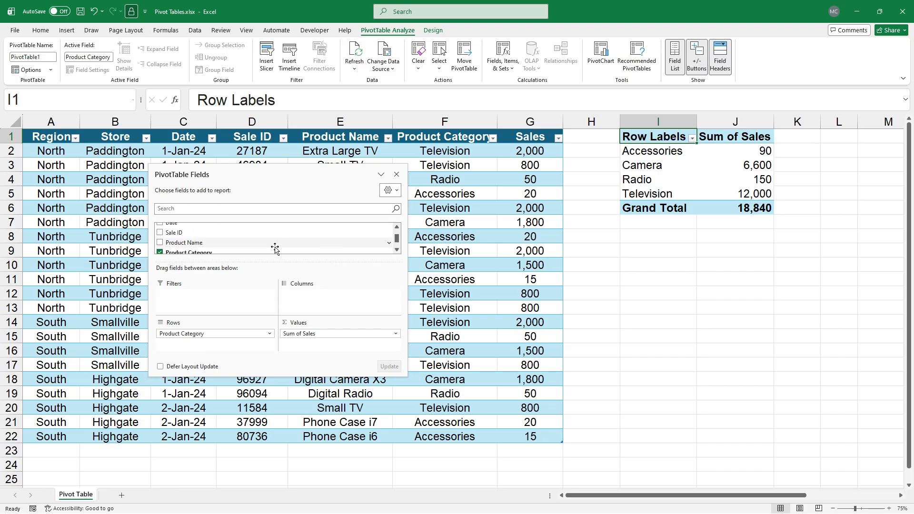
left_click(160, 243)
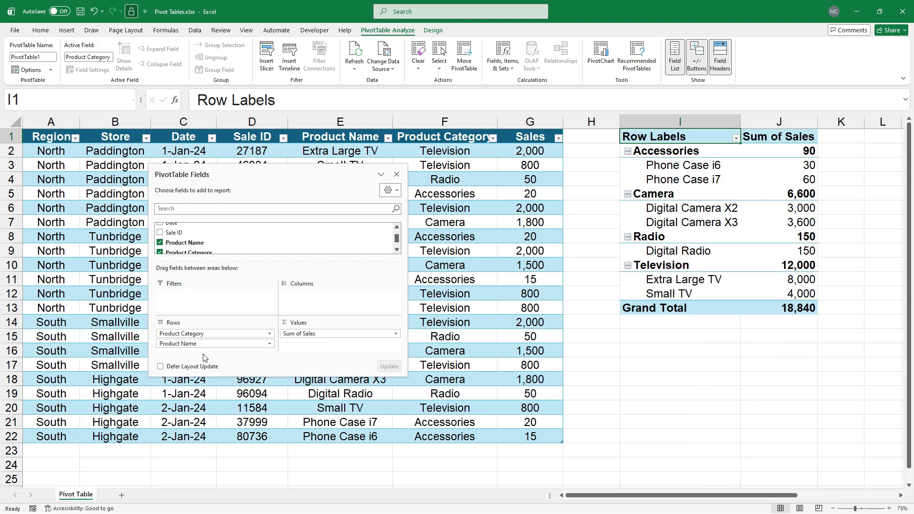
left_click(270, 343)
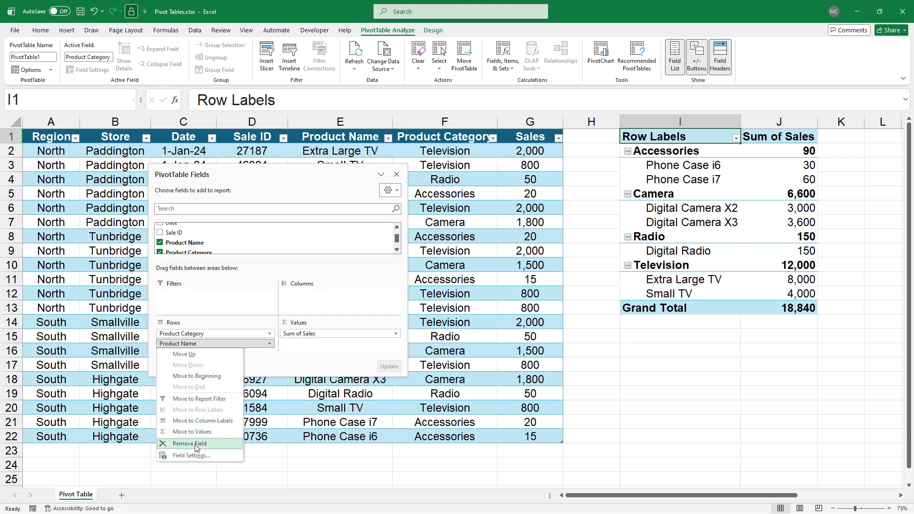
left_click(181, 443)
Step: Add the Store field beneath Product Category in the PivotTable rows
scroll(398, 239, "up", 3)
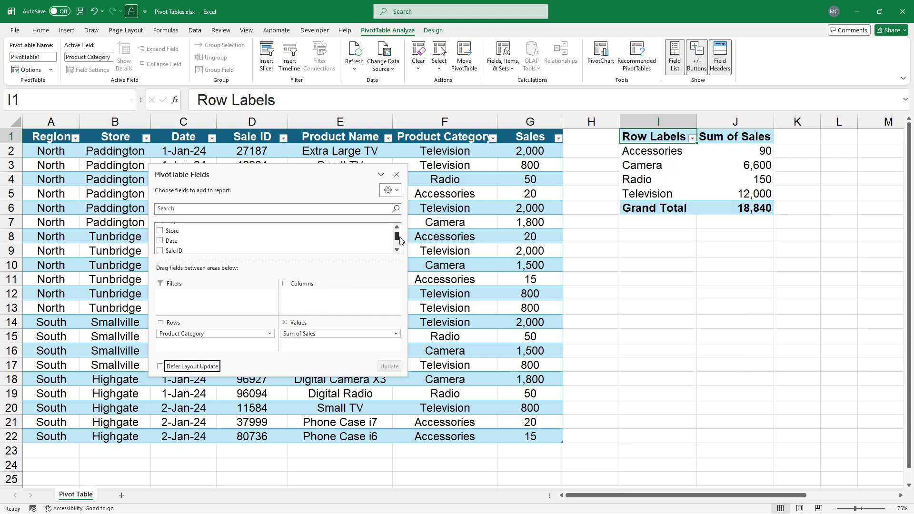
left_click(160, 231)
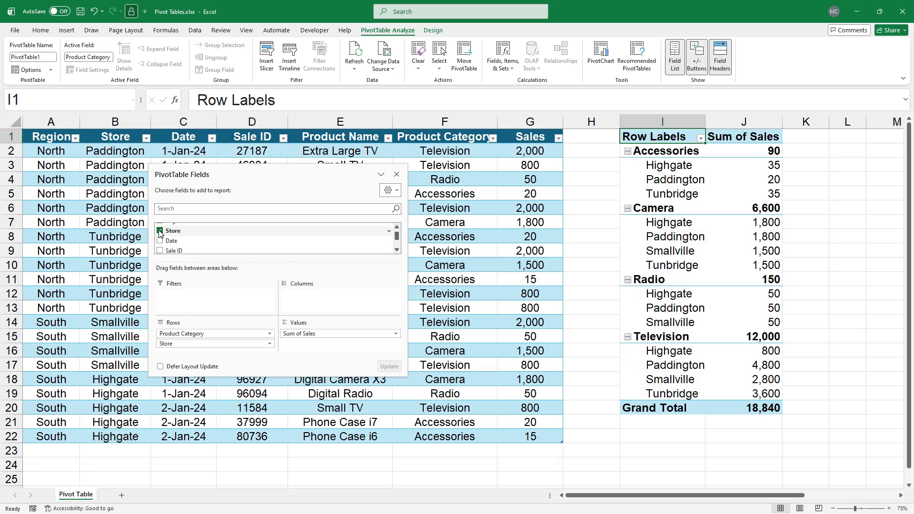
Step: Move Store above Product Category in the PivotTable rows and hide the PivotTable Fields pane
left_click_drag(199, 343, 205, 335)
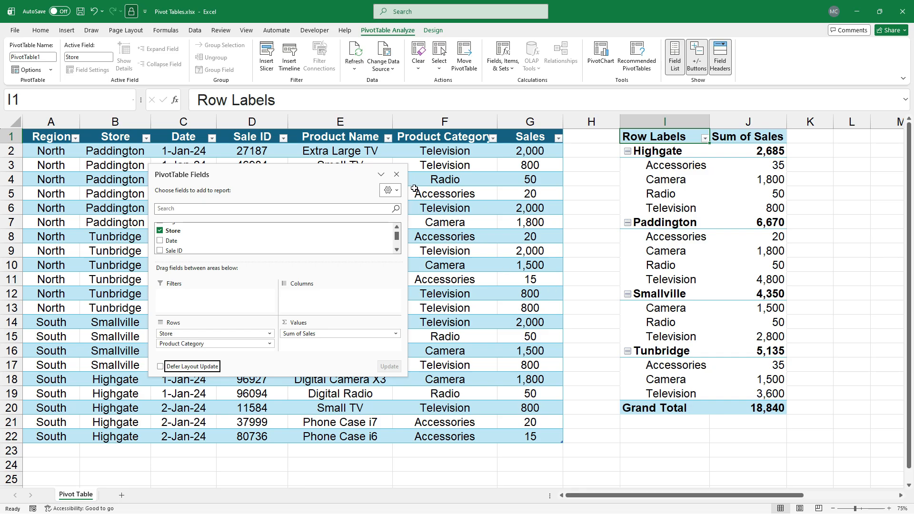
left_click(396, 174)
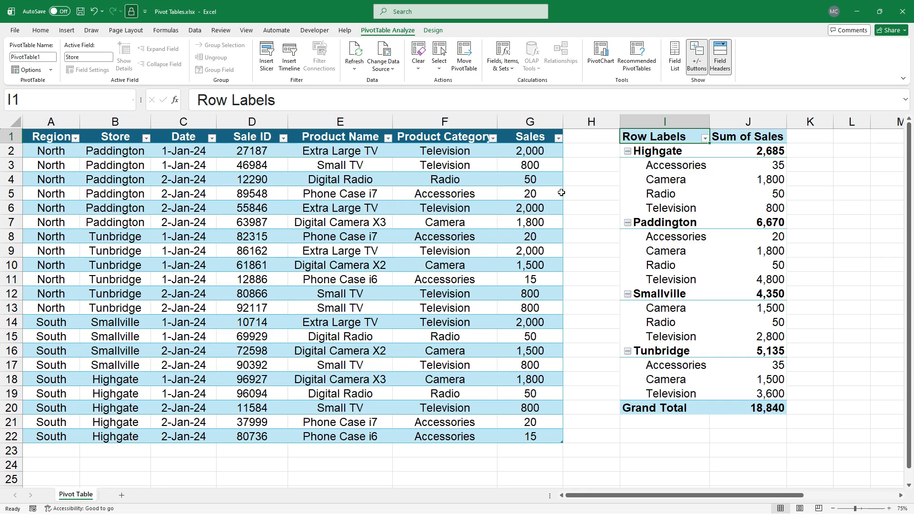
left_click(675, 59)
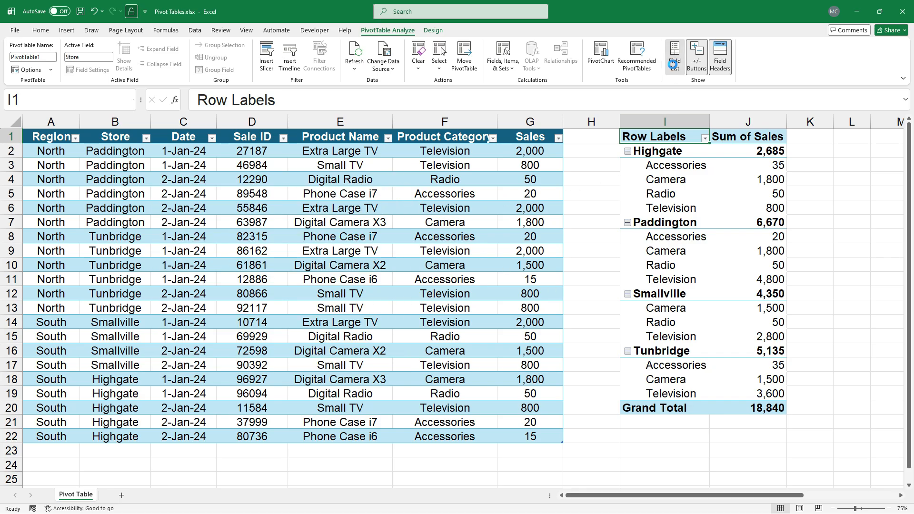
left_click(396, 174)
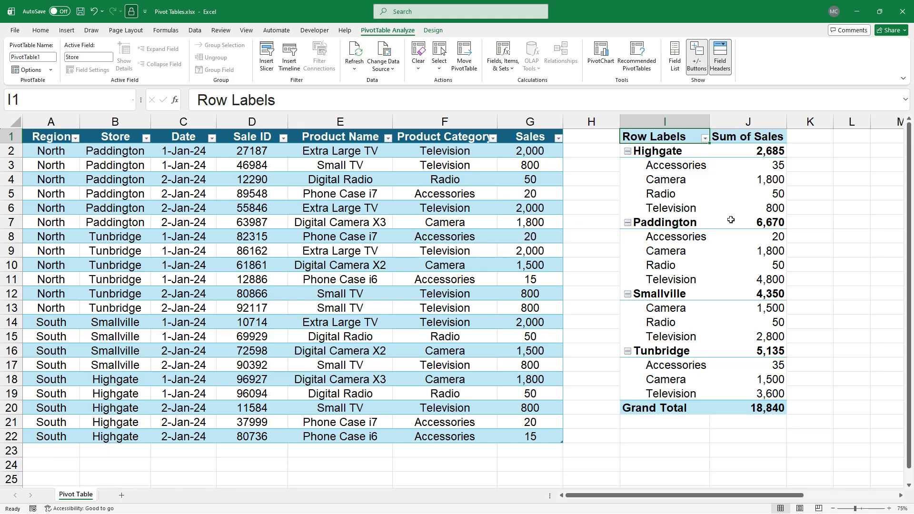
Step: Format the PivotTable's Sum of Sales values as Currency with the $ symbol and 0 decimal places
right_click(767, 194)
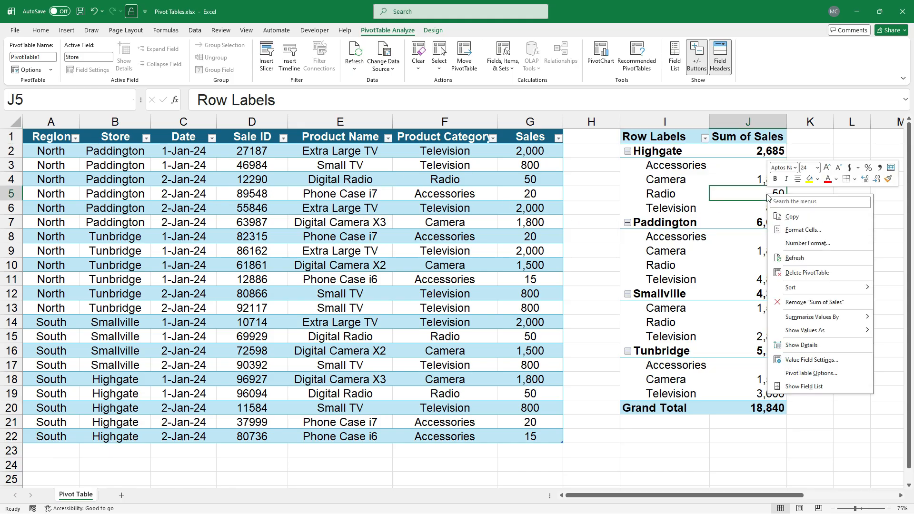
left_click(799, 243)
left_click(689, 175)
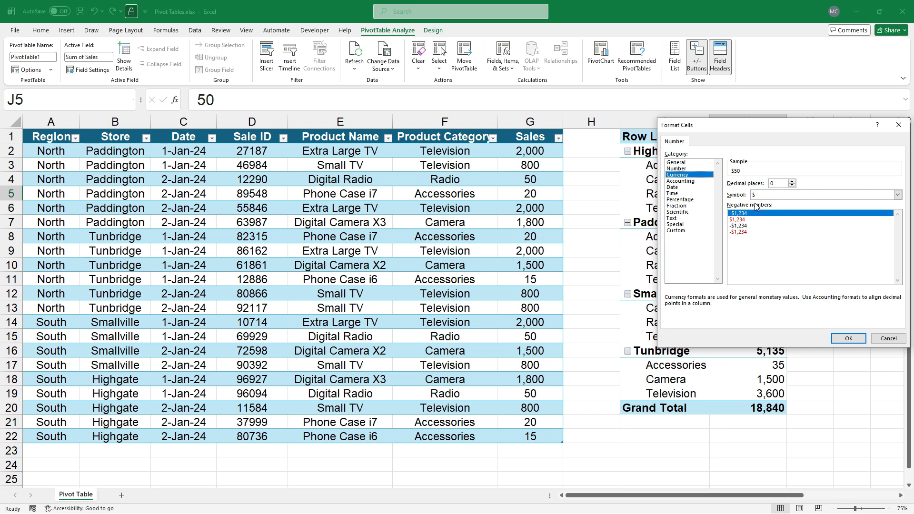
left_click(845, 338)
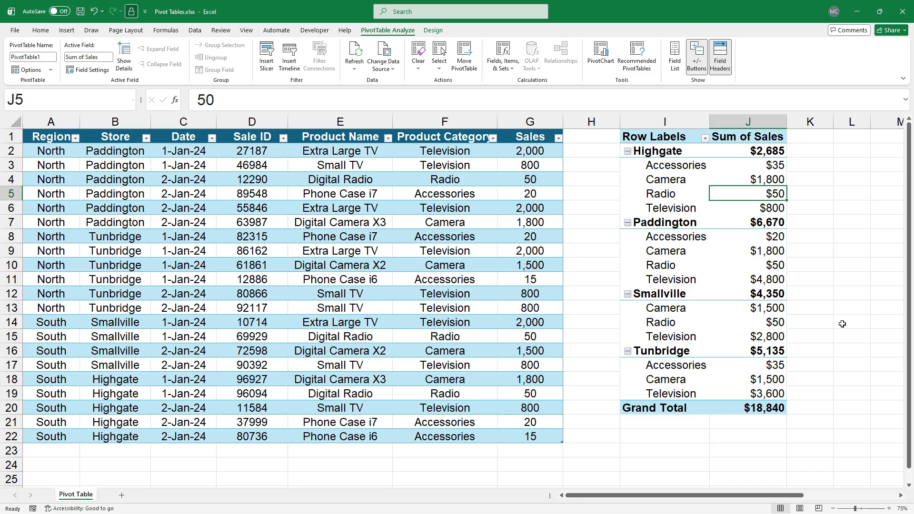
Step: Remove the Store field from the PivotTable rows and hide the PivotTable Fields pane
left_click(675, 58)
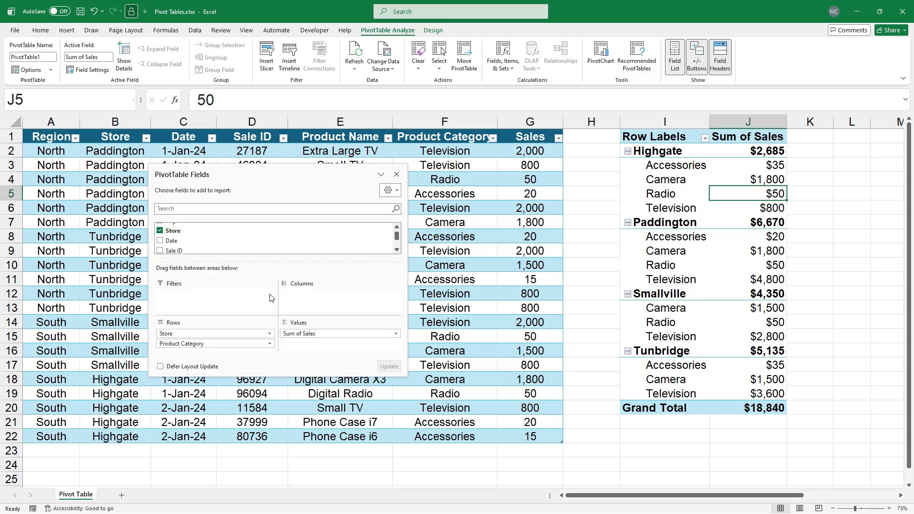
left_click(268, 333)
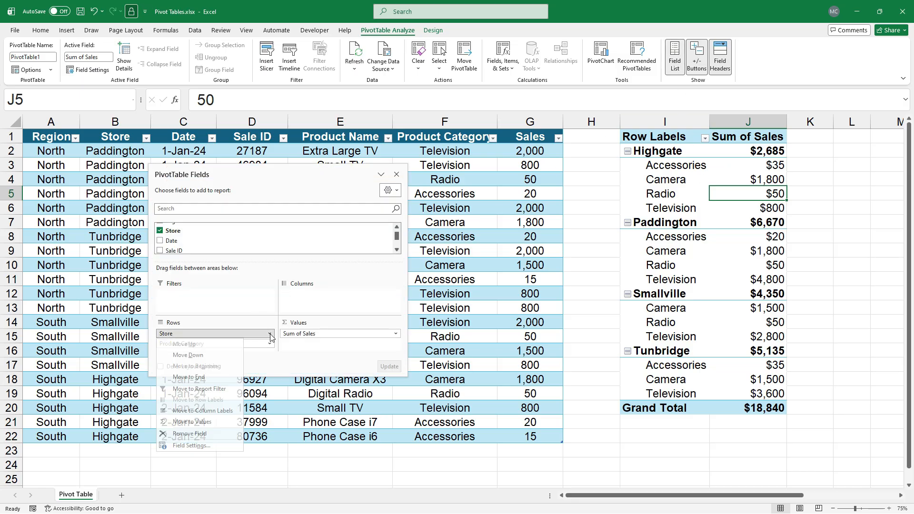
left_click(208, 436)
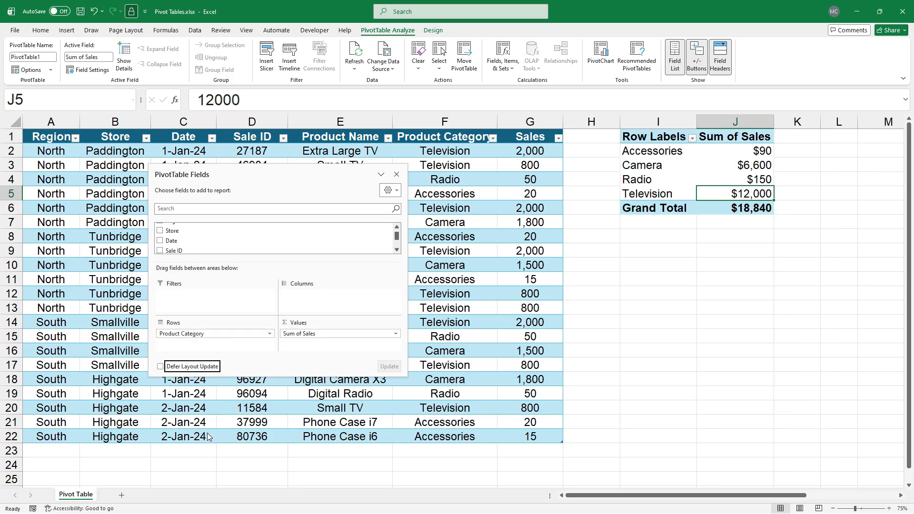
left_click(397, 174)
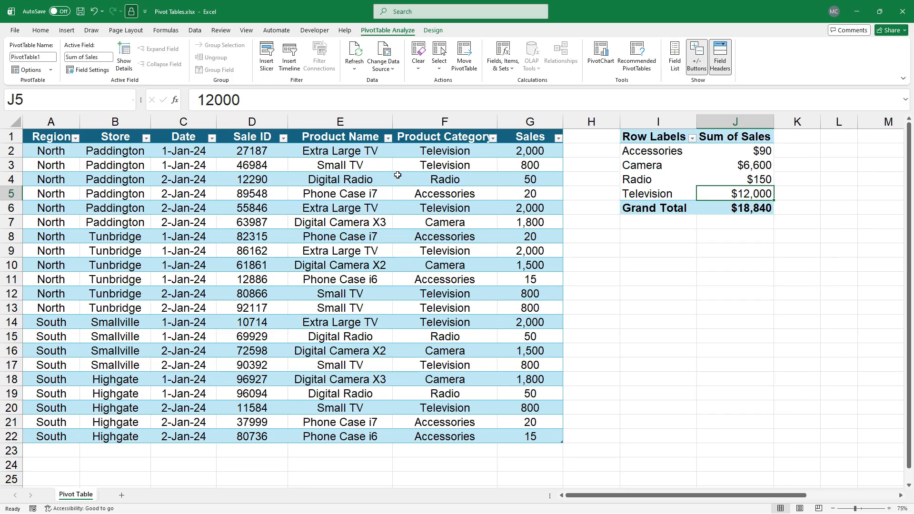
Step: Start a new table record in row 23 with region South, store Highgate, date 2-Jan-24 and the sale ID
left_click(59, 451)
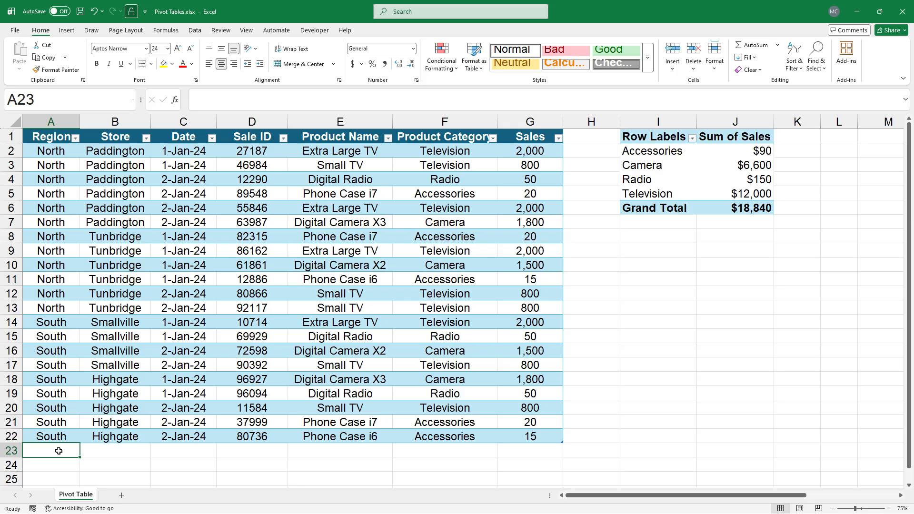
type("South")
key("Tab")
type("Highgate")
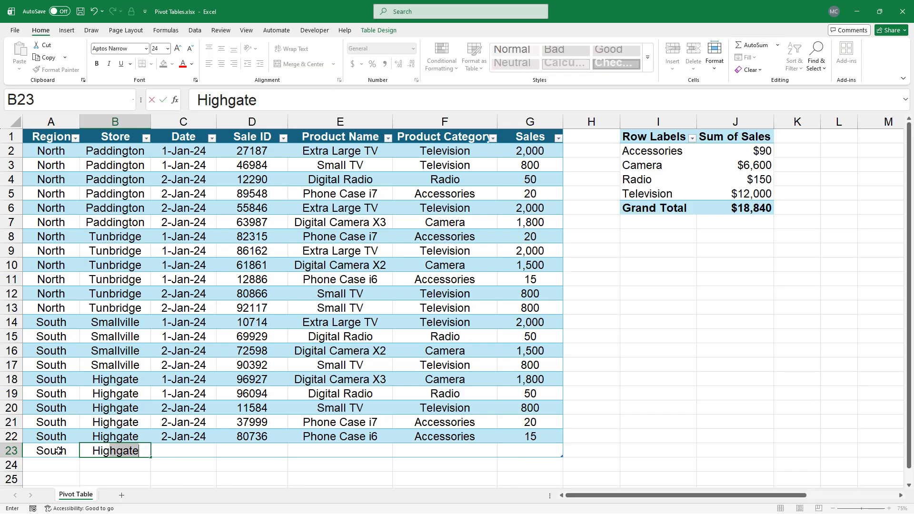
key("Tab")
type("2-1-24")
key("Tab")
type("85756")
key("Tab")
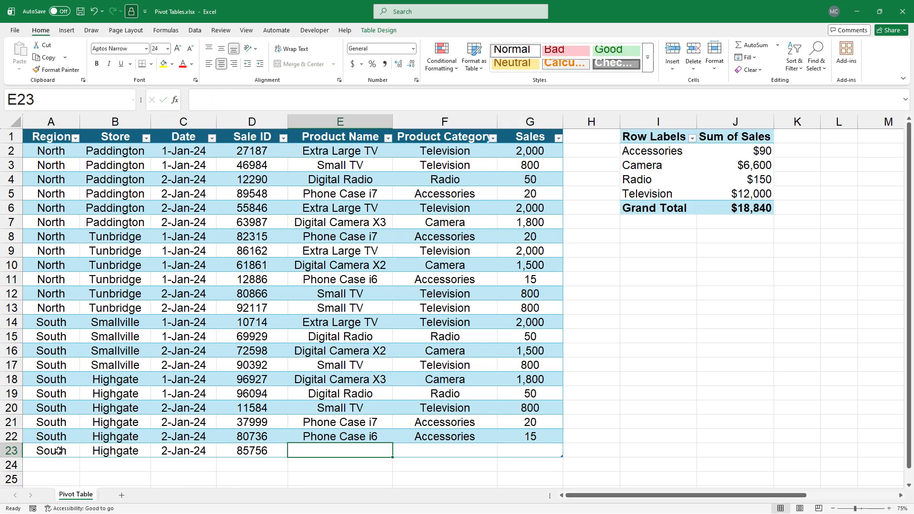
Step: Complete the row 23 record with product name PC, product category Computers and sales of 2000
type("PC")
key("Tab")
type("Computers")
key("Tab")
type("2000")
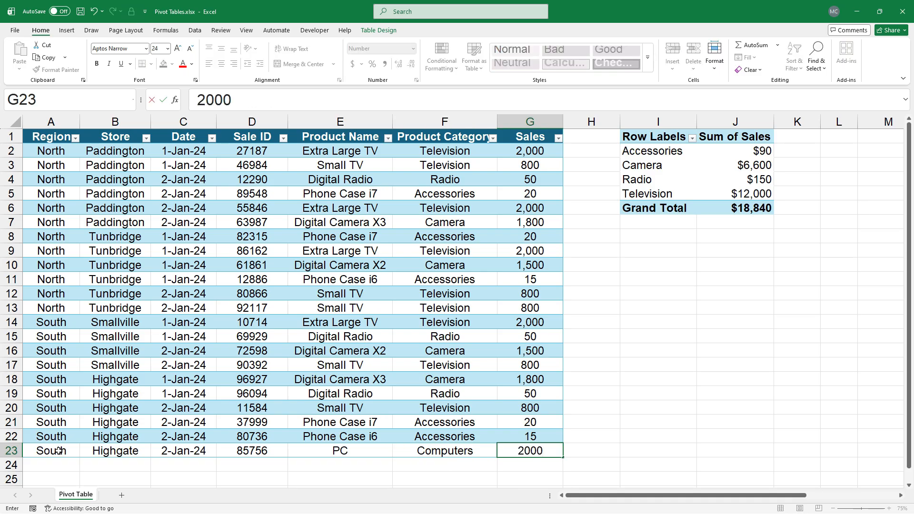
key("Return")
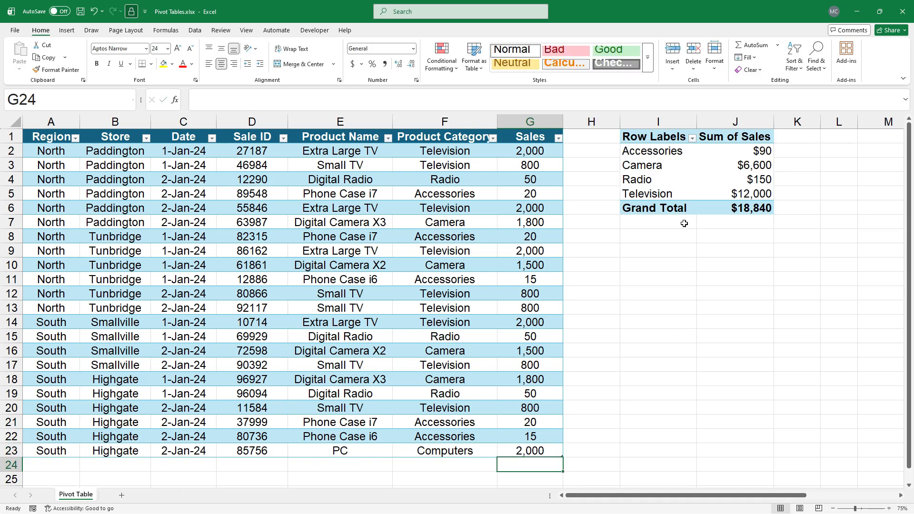
Step: Refresh the PivotTable to include the new Computers sale, and deselect it
right_click(681, 172)
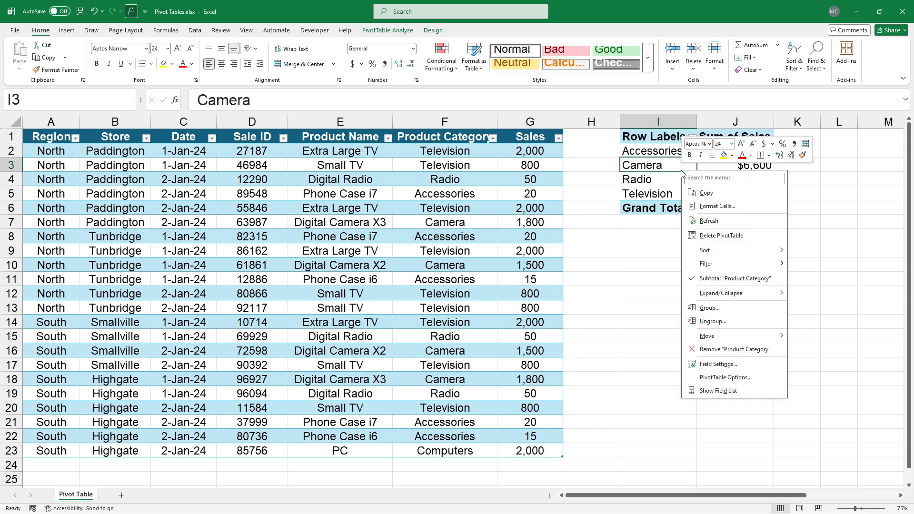
left_click(713, 222)
left_click(669, 279)
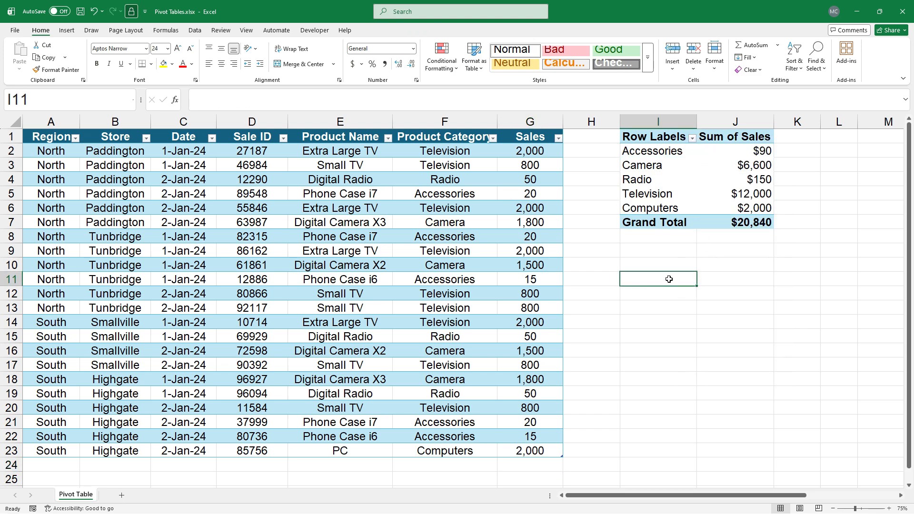